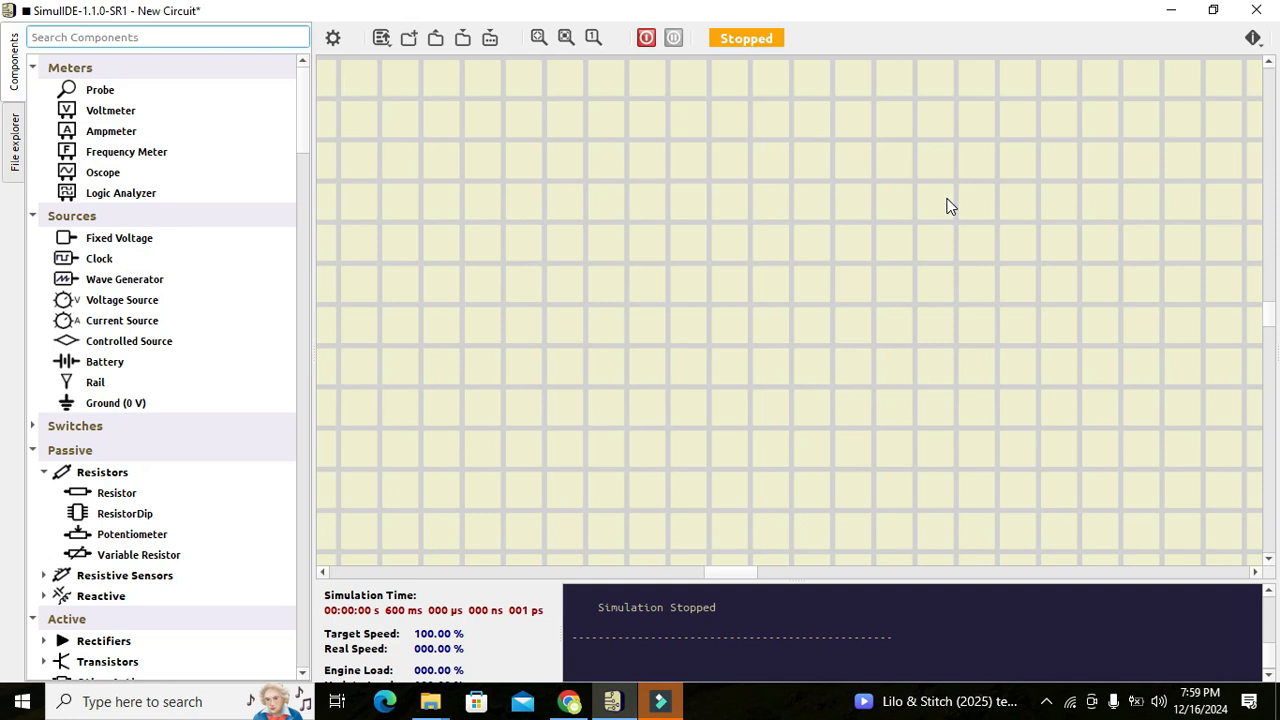
Place a D flip-flop from the Memory logic components in the middle of the circuit canvas.
{"action": "left_click", "coordinate": [216, 36]}
{"action": "left_click_drag", "start_coordinate": [303, 106], "coordinate": [303, 307]}
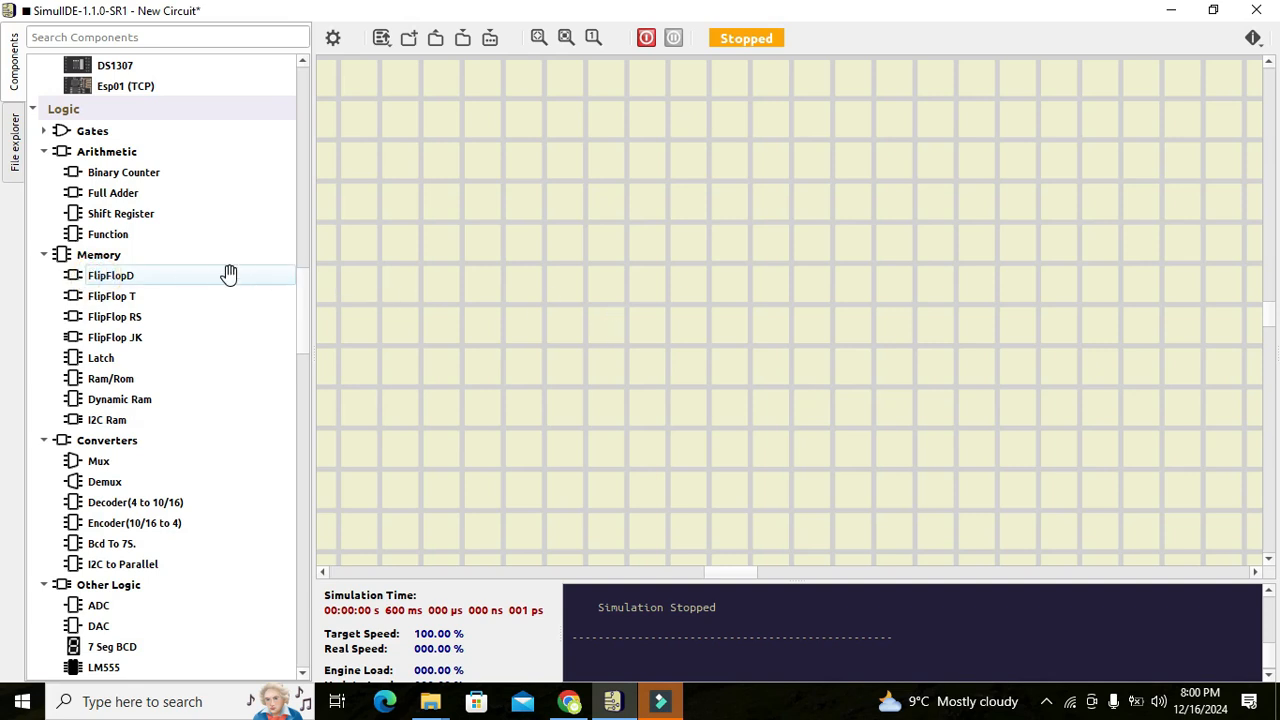
{"action": "left_click_drag", "start_coordinate": [95, 274], "coordinate": [747, 312]}
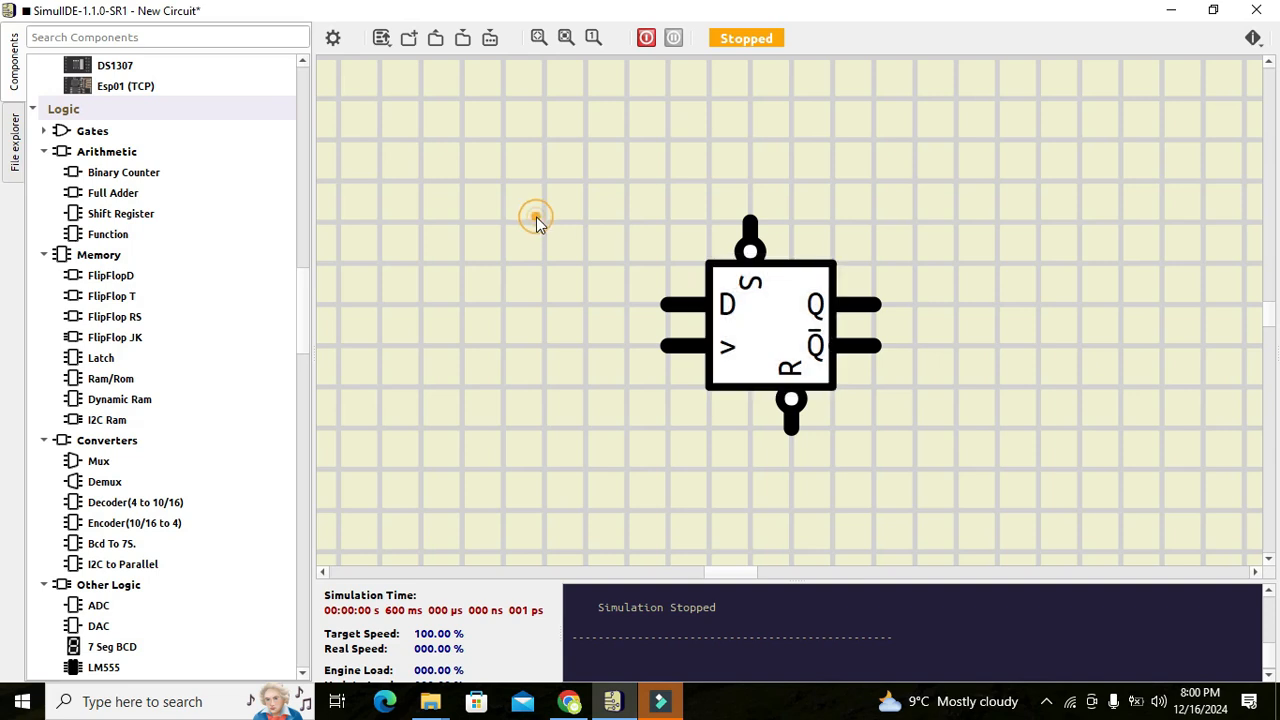
Disable the flip-flop's Use Set/Reset Pins and Set/Reset Inverted options and nudge it slightly upward on the canvas.
{"action": "double_click", "coordinate": [774, 346]}
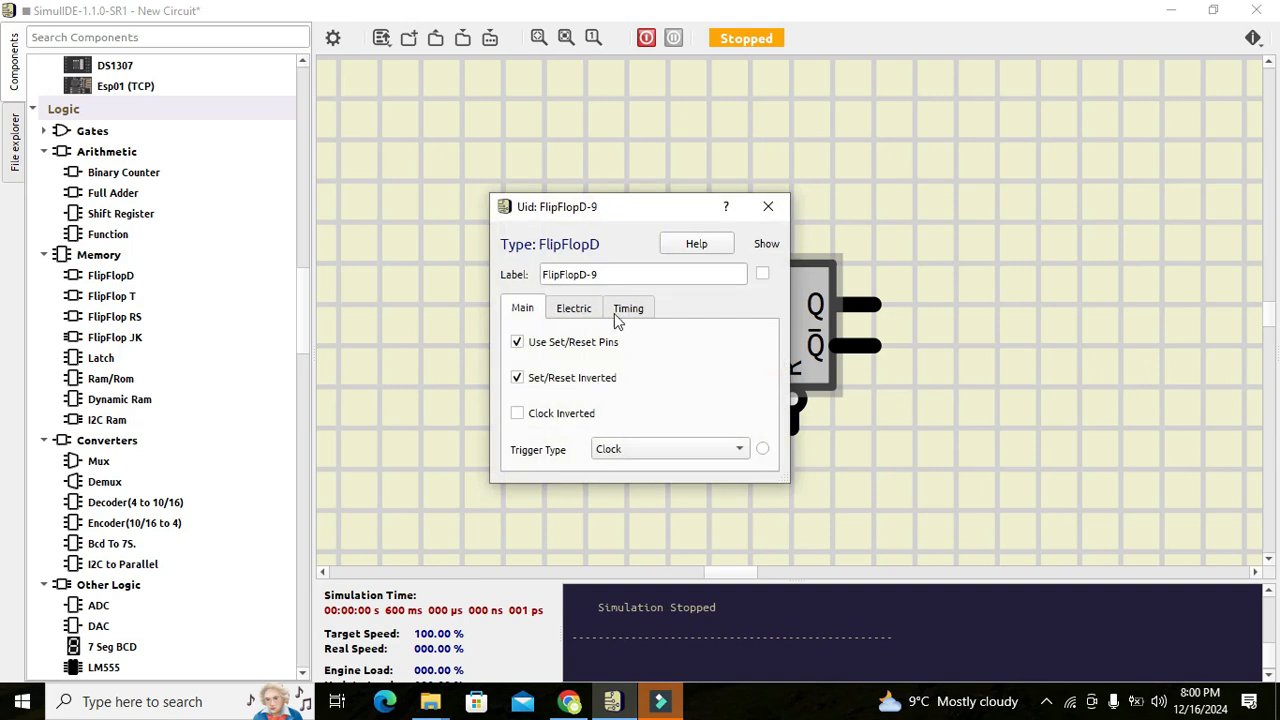
{"action": "left_click", "coordinate": [517, 342]}
{"action": "left_click", "coordinate": [517, 377]}
{"action": "left_click", "coordinate": [768, 206]}
{"action": "left_click_drag", "start_coordinate": [731, 323], "coordinate": [740, 315]}
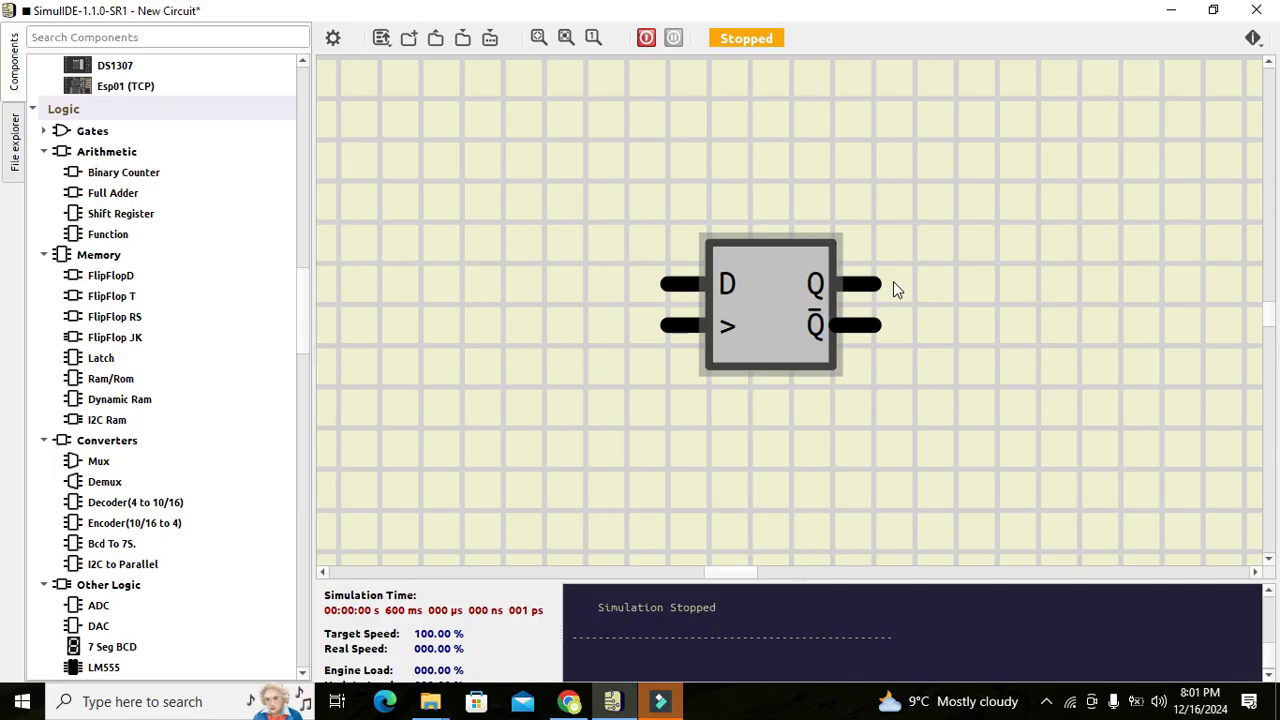
Find the Fixed Voltage component with the search term "fixed" and place two of them, one above the other, before the flip-flop's inputs.
{"action": "left_click", "coordinate": [214, 35]}
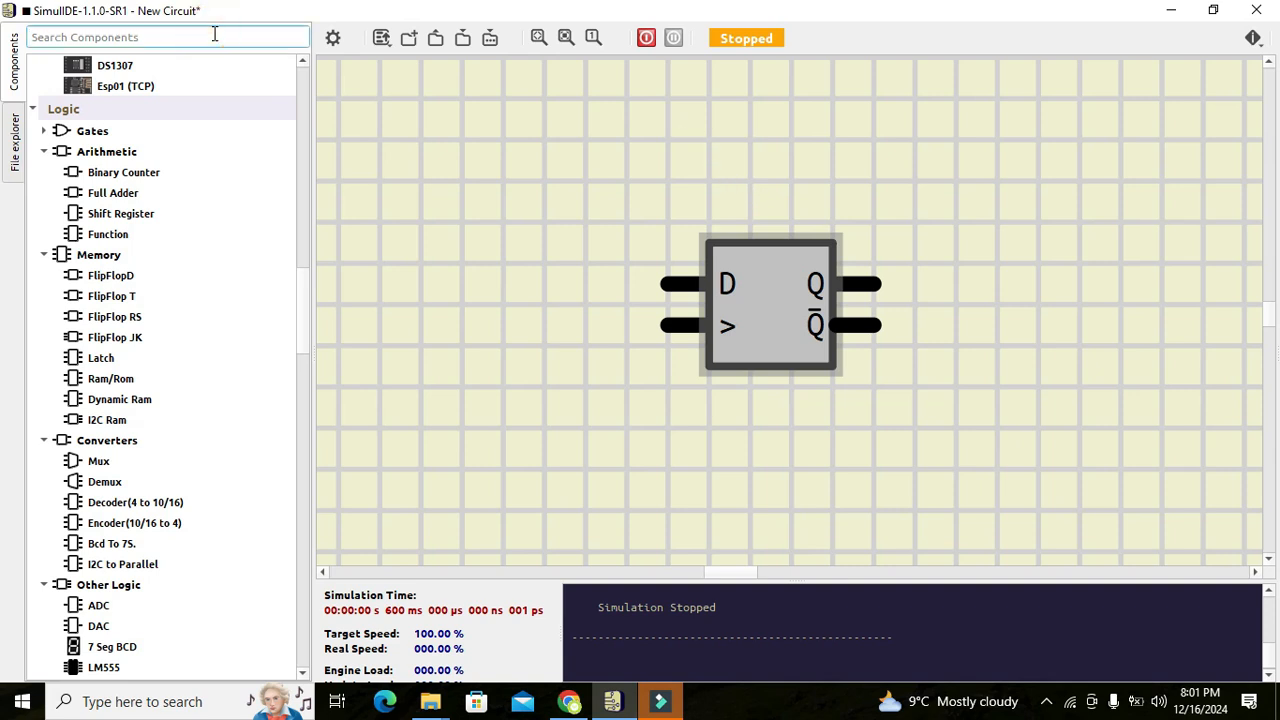
{"action": "type", "text": "fixed"}
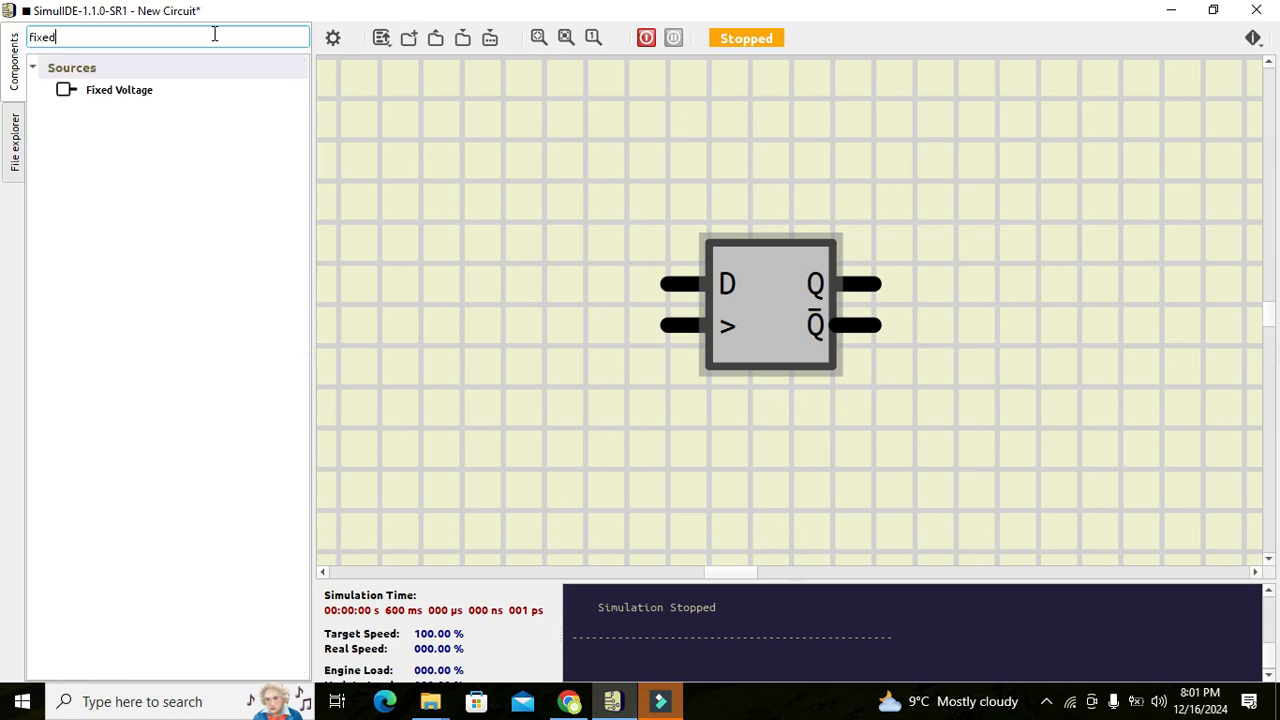
{"action": "left_click_drag", "start_coordinate": [97, 89], "coordinate": [504, 251]}
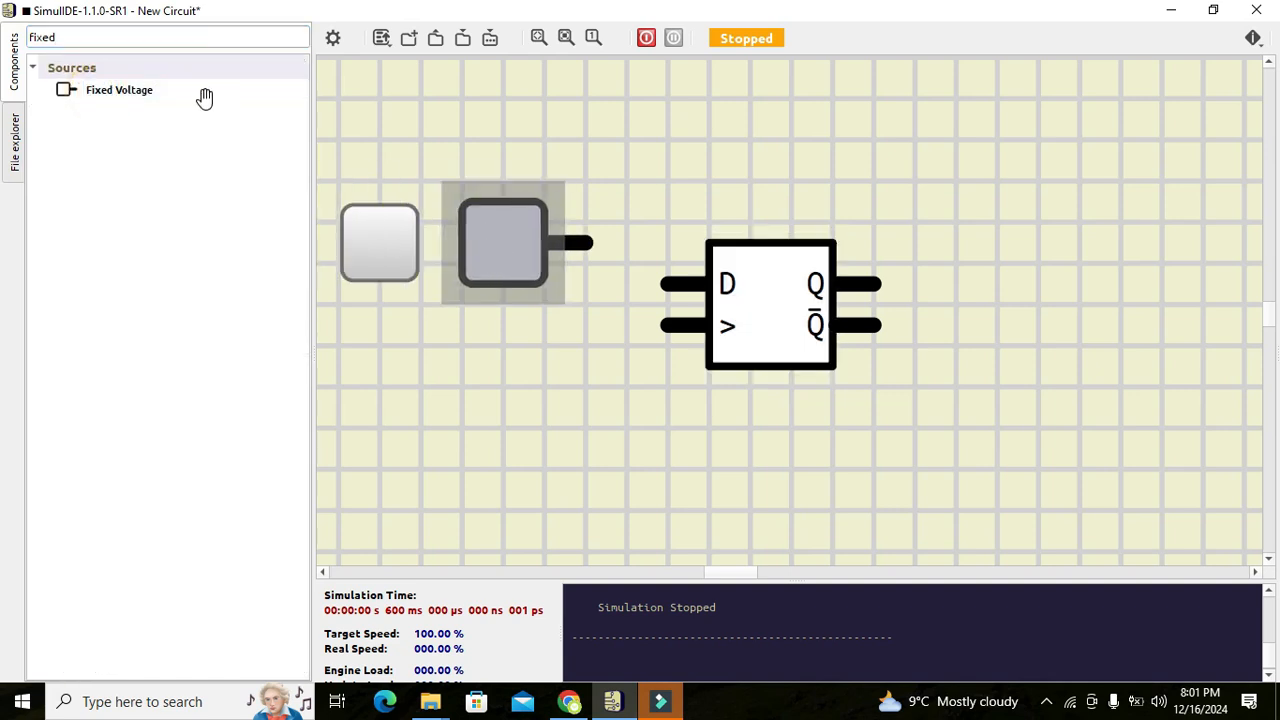
{"action": "left_click_drag", "start_coordinate": [133, 89], "coordinate": [494, 413]}
{"action": "left_click", "coordinate": [641, 473]}
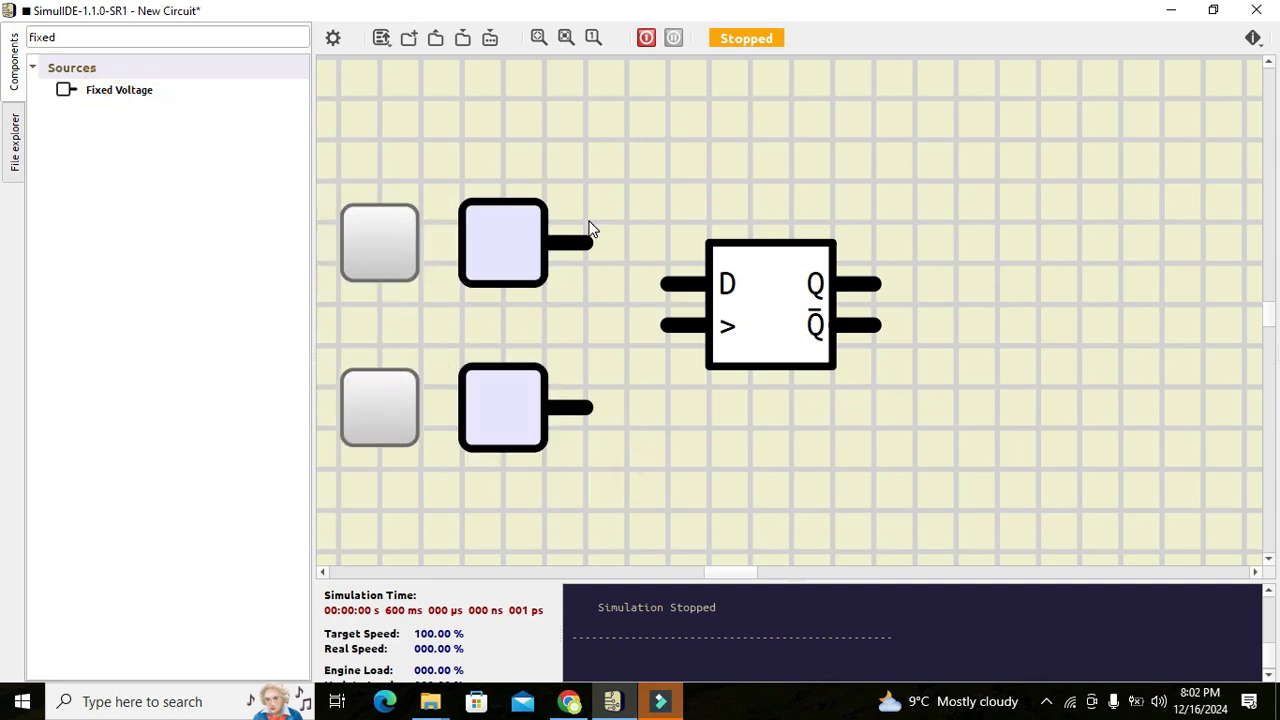
Wire the upper fixed voltage source to the flip-flop's D input and the lower one to its clock input.
{"action": "left_click", "coordinate": [586, 242]}
{"action": "left_click", "coordinate": [629, 286]}
{"action": "left_click", "coordinate": [674, 285]}
{"action": "left_click", "coordinate": [670, 325]}
{"action": "left_click", "coordinate": [584, 407]}
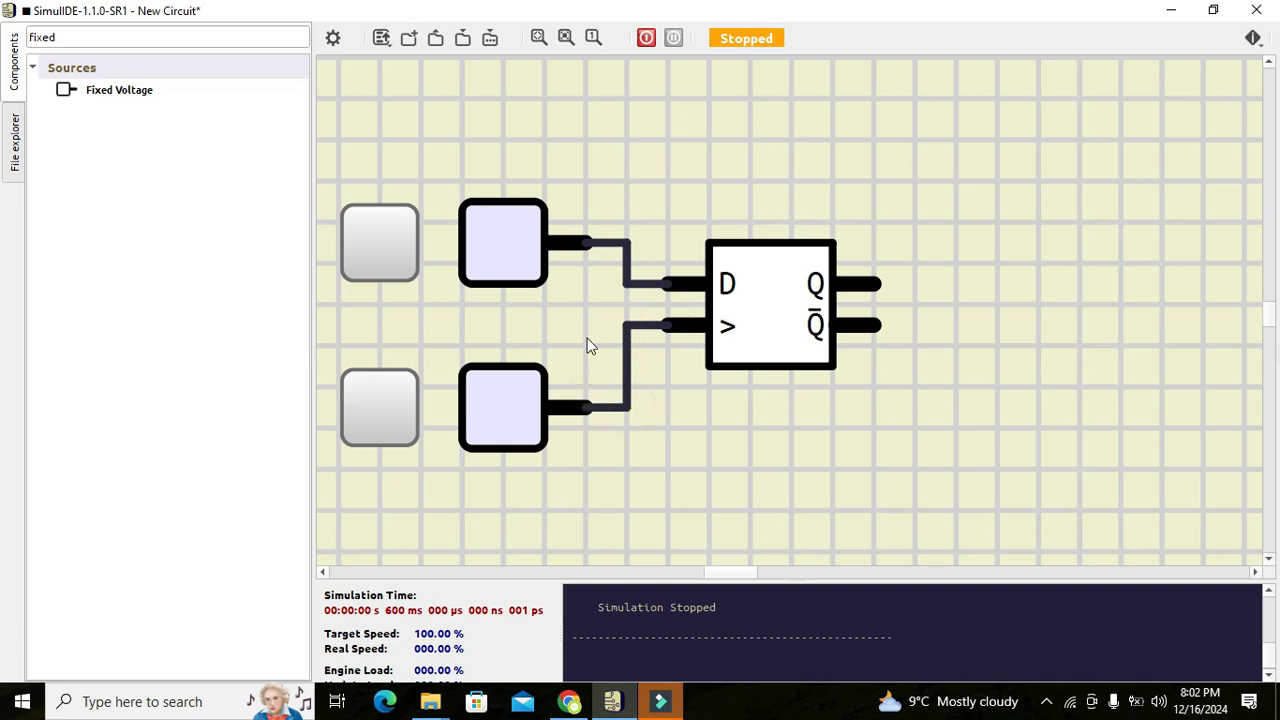
{"action": "left_click_drag", "start_coordinate": [531, 383], "coordinate": [534, 384]}
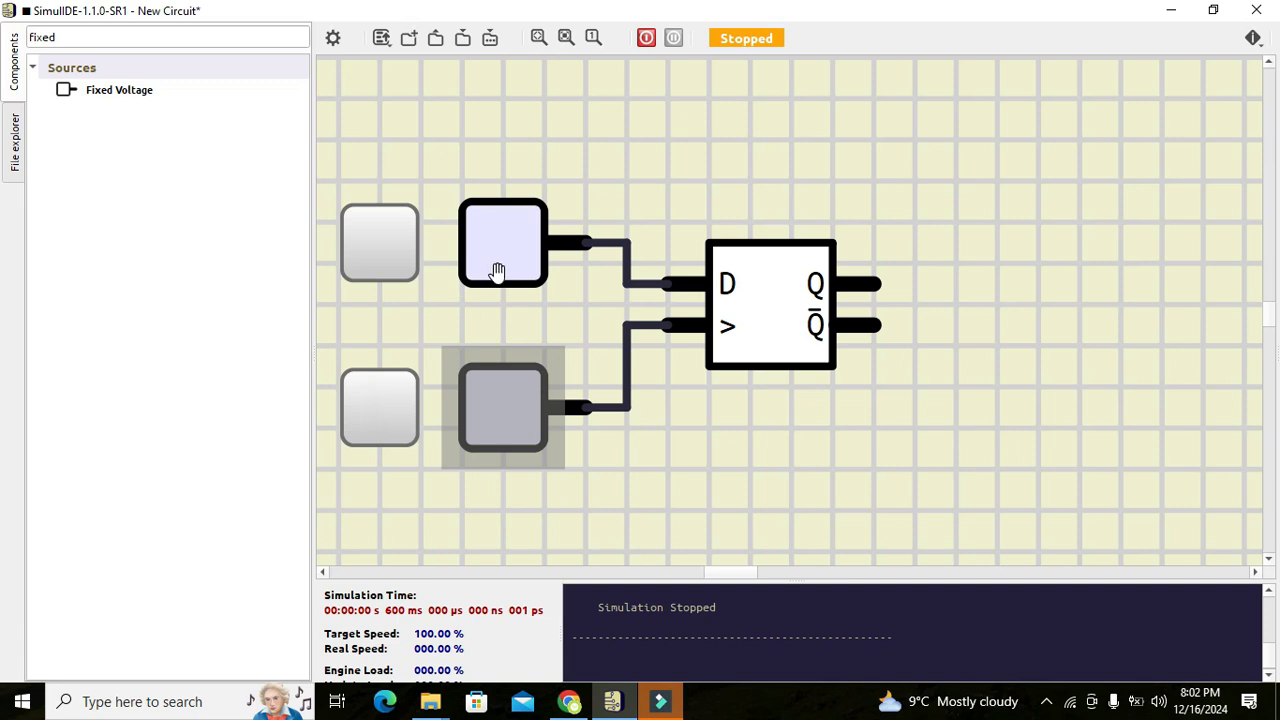
{"action": "left_click", "coordinate": [553, 298]}
{"action": "left_click", "coordinate": [579, 321]}
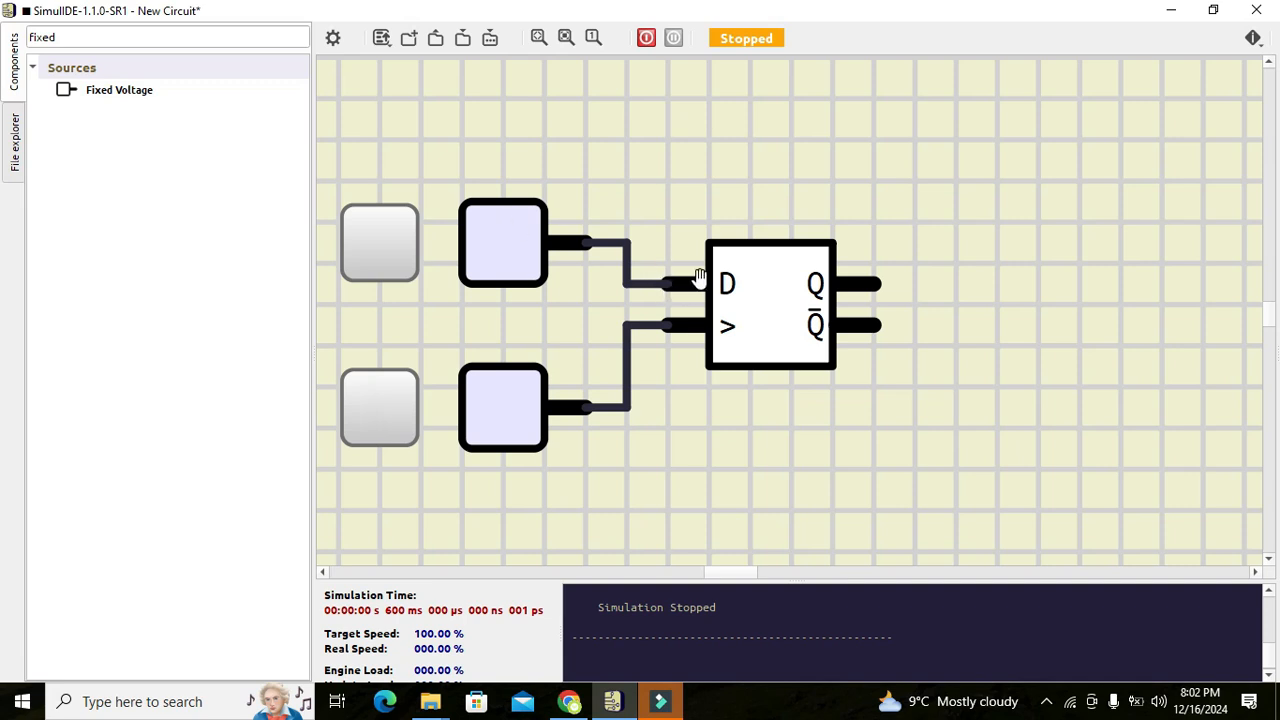
{"action": "left_click", "coordinate": [620, 144]}
Find the LED with the search term "led", place it beside the flip-flop and connect it to output Q.
{"action": "left_click", "coordinate": [201, 37]}
{"action": "key", "text": "BackSpace"}
{"action": "key", "text": "BackSpace"}
{"action": "key", "text": "BackSpace"}
{"action": "key", "text": "BackSpace"}
{"action": "key", "text": "BackSpace"}
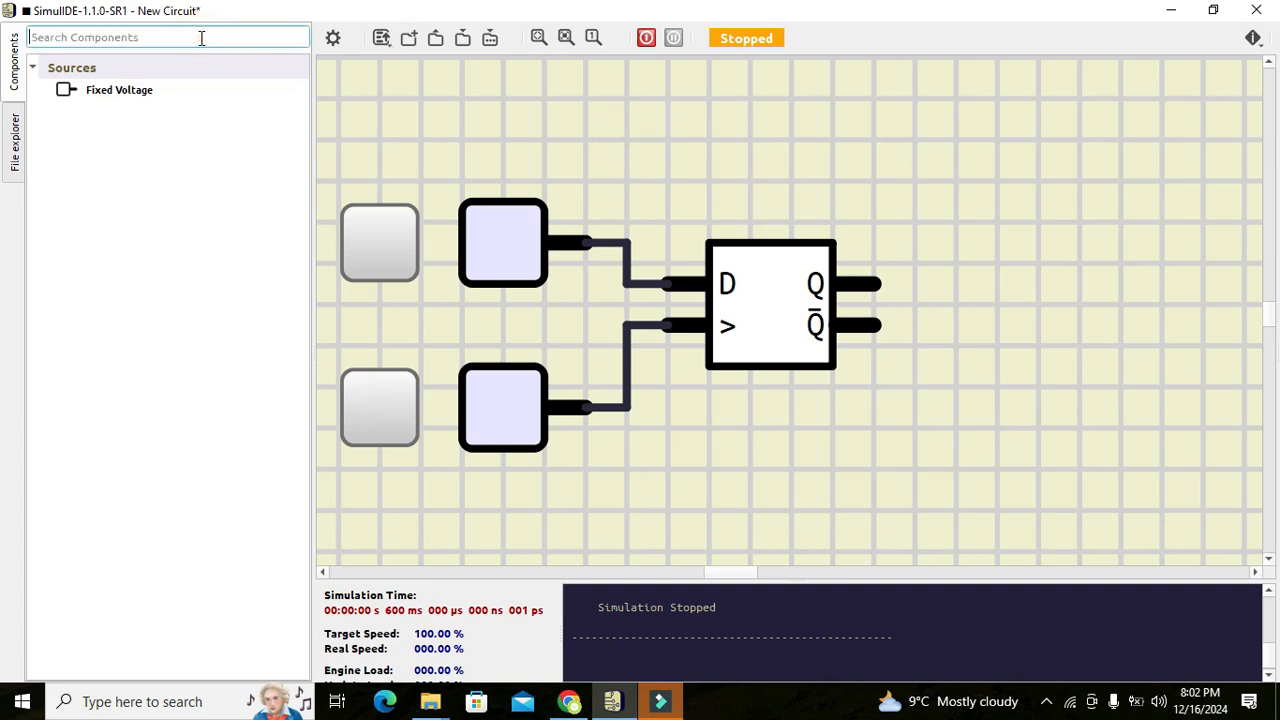
{"action": "type", "text": "led"}
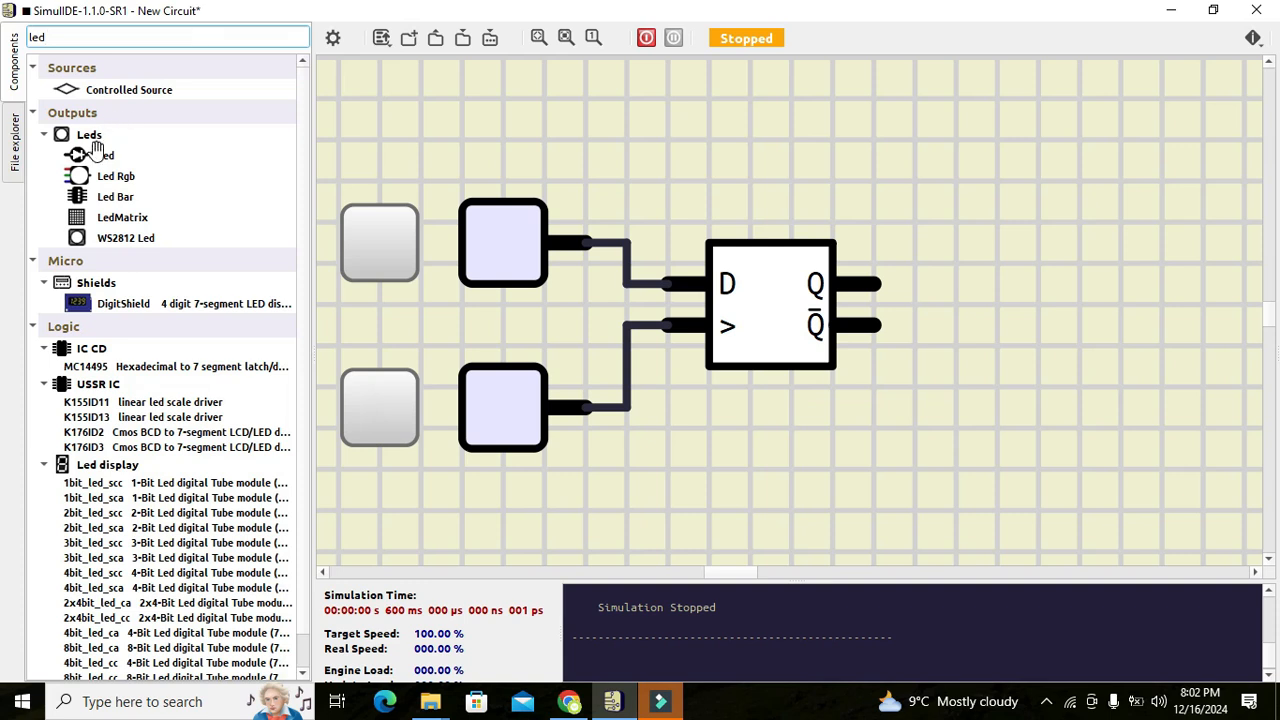
{"action": "mouse_move", "coordinate": [80, 155]}
{"action": "left_mouse_down"}
{"action": "mouse_move", "coordinate": [866, 300]}
{"action": "mouse_move", "coordinate": [1078, 294]}
{"action": "mouse_move", "coordinate": [1079, 235]}
{"action": "mouse_move", "coordinate": [1088, 288]}
{"action": "mouse_move", "coordinate": [857, 286]}
{"action": "mouse_move", "coordinate": [872, 285]}
{"action": "left_mouse_up"}
{"action": "left_click_drag", "start_coordinate": [1110, 276], "coordinate": [1067, 277]}
Find the Ground (0 V) component with the search term "ground" and place it below and beyond the LED's free pin.
{"action": "left_click", "coordinate": [237, 37]}
{"action": "key", "text": "BackSpace"}
{"action": "key", "text": "BackSpace"}
{"action": "key", "text": "BackSpace"}
{"action": "type", "text": "ground"}
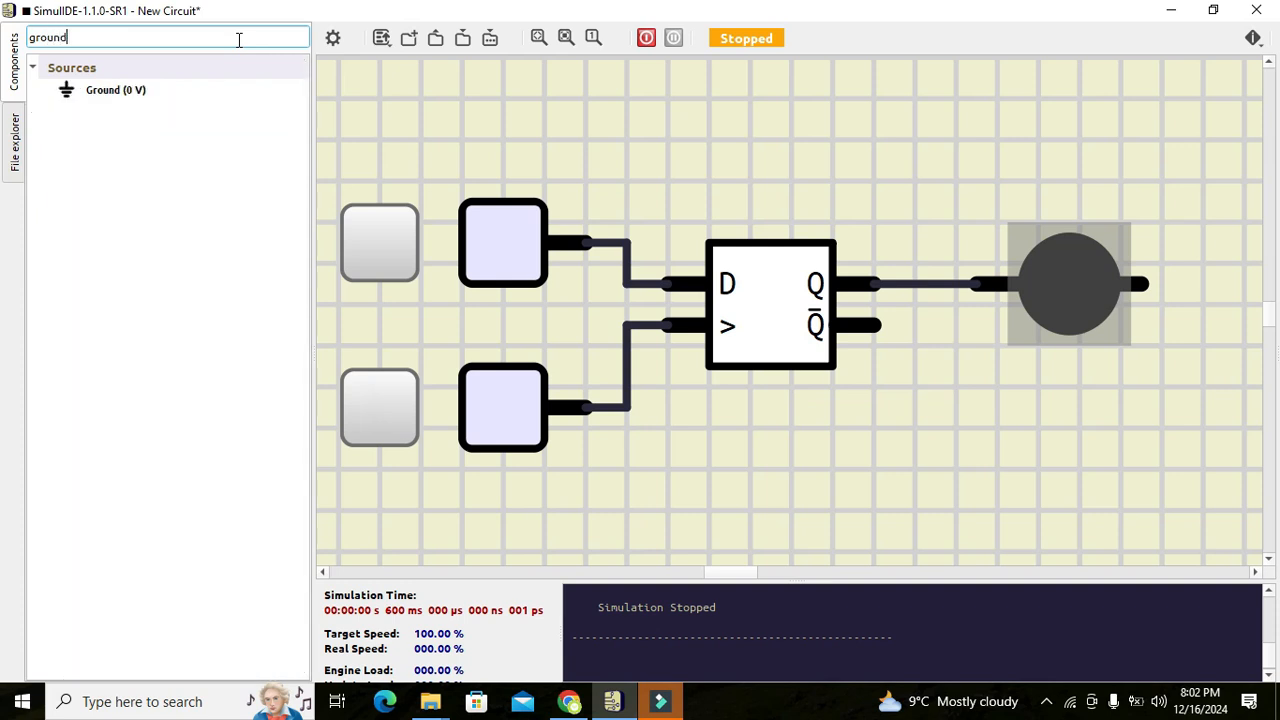
{"action": "left_click", "coordinate": [97, 89]}
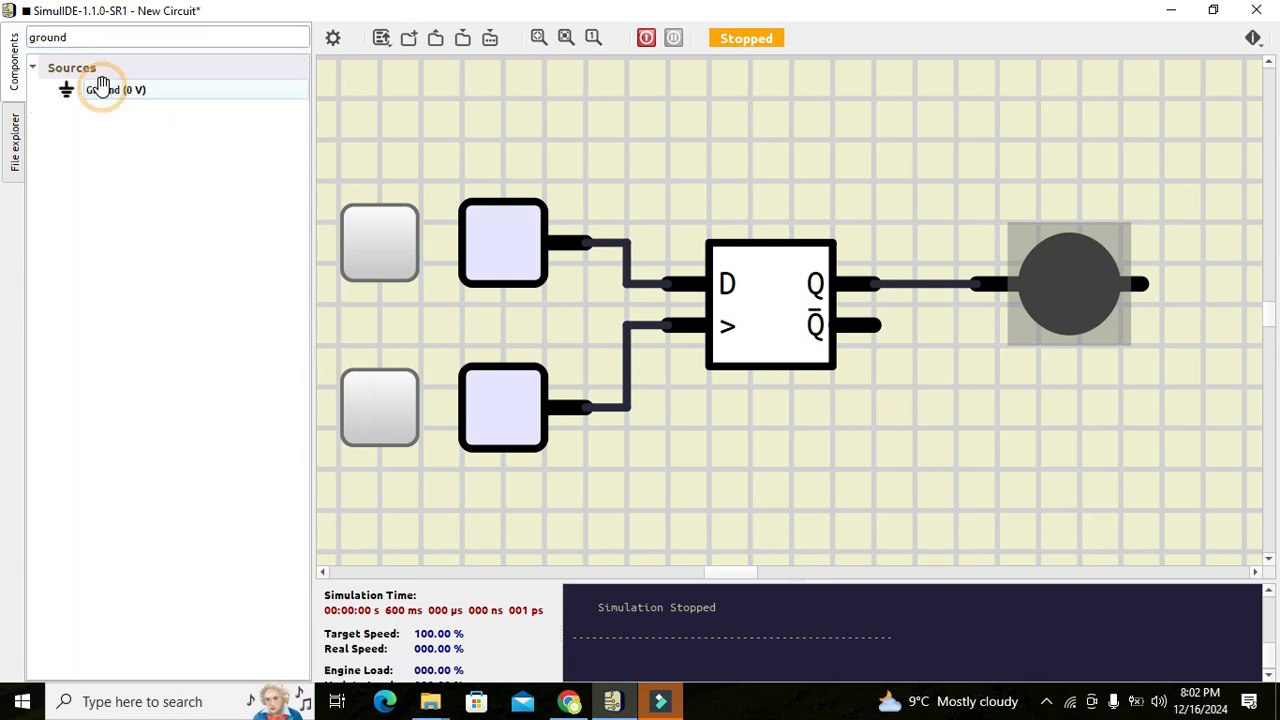
{"action": "left_click_drag", "start_coordinate": [95, 88], "coordinate": [1192, 466]}
Wire the ground to the LED's free pin and move the LED slightly closer to the flip-flop.
{"action": "left_click", "coordinate": [1203, 388]}
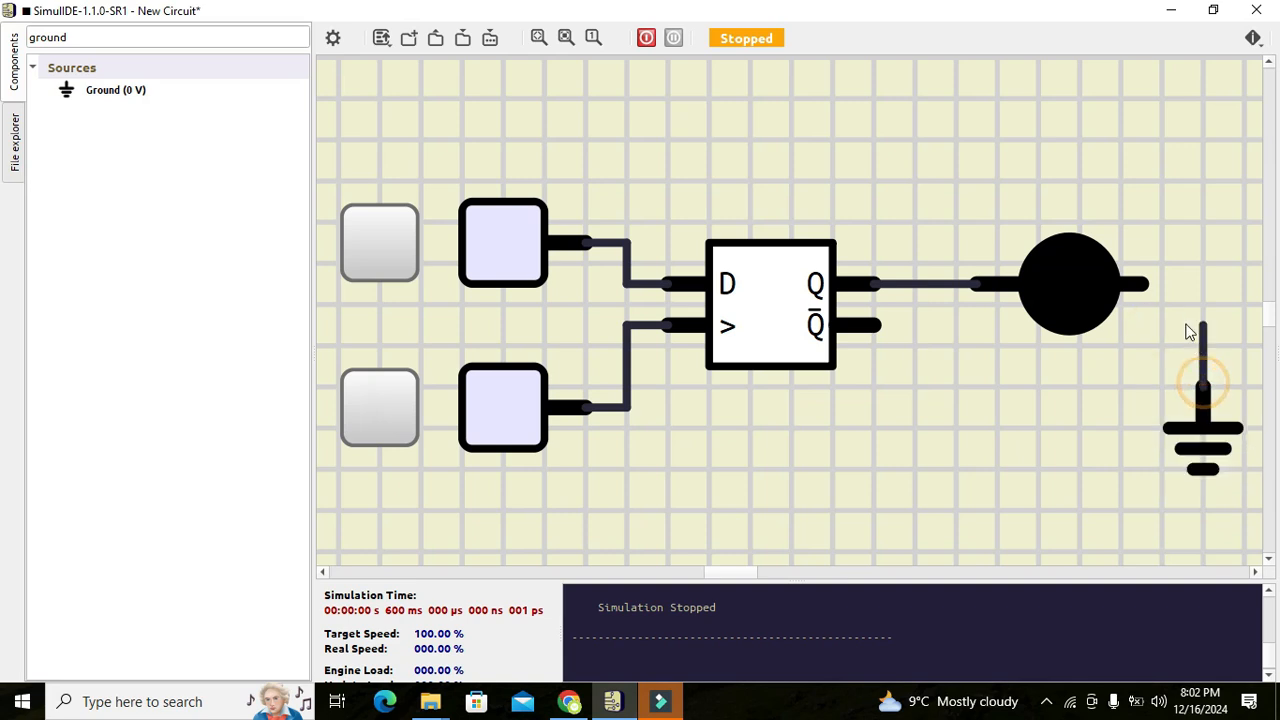
{"action": "left_click", "coordinate": [1148, 290]}
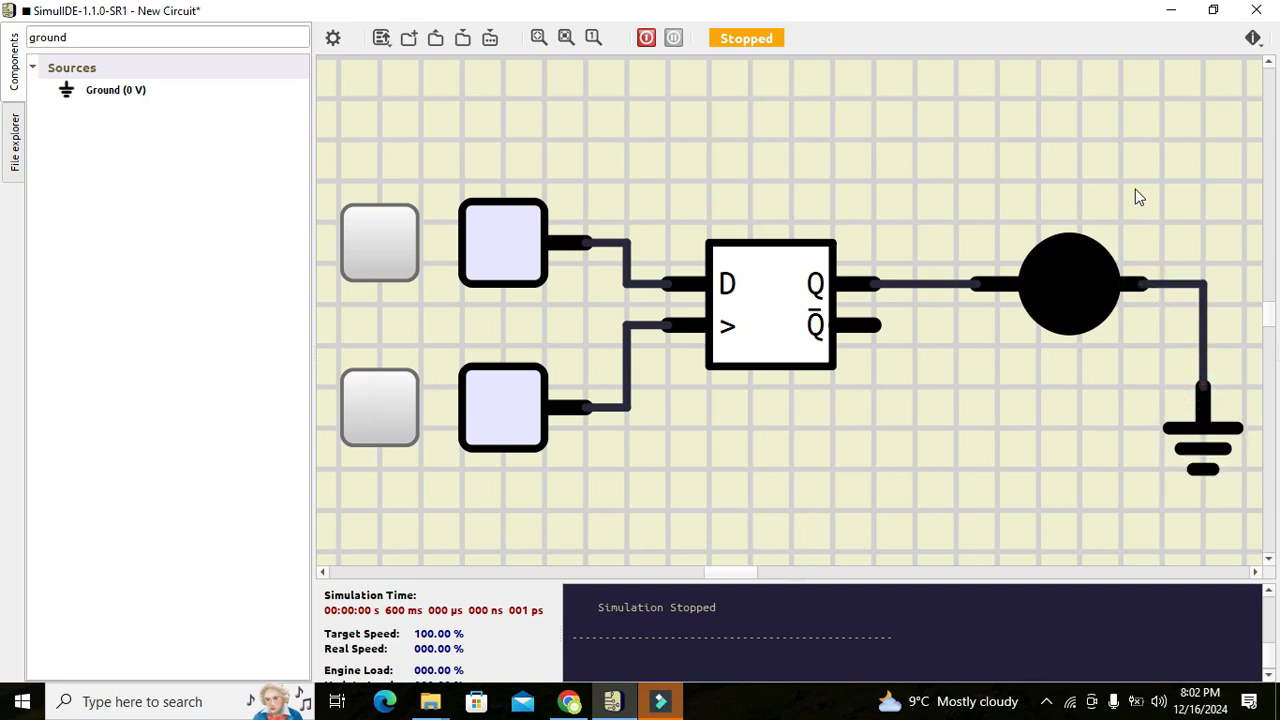
{"action": "left_click_drag", "start_coordinate": [1071, 249], "coordinate": [1052, 252]}
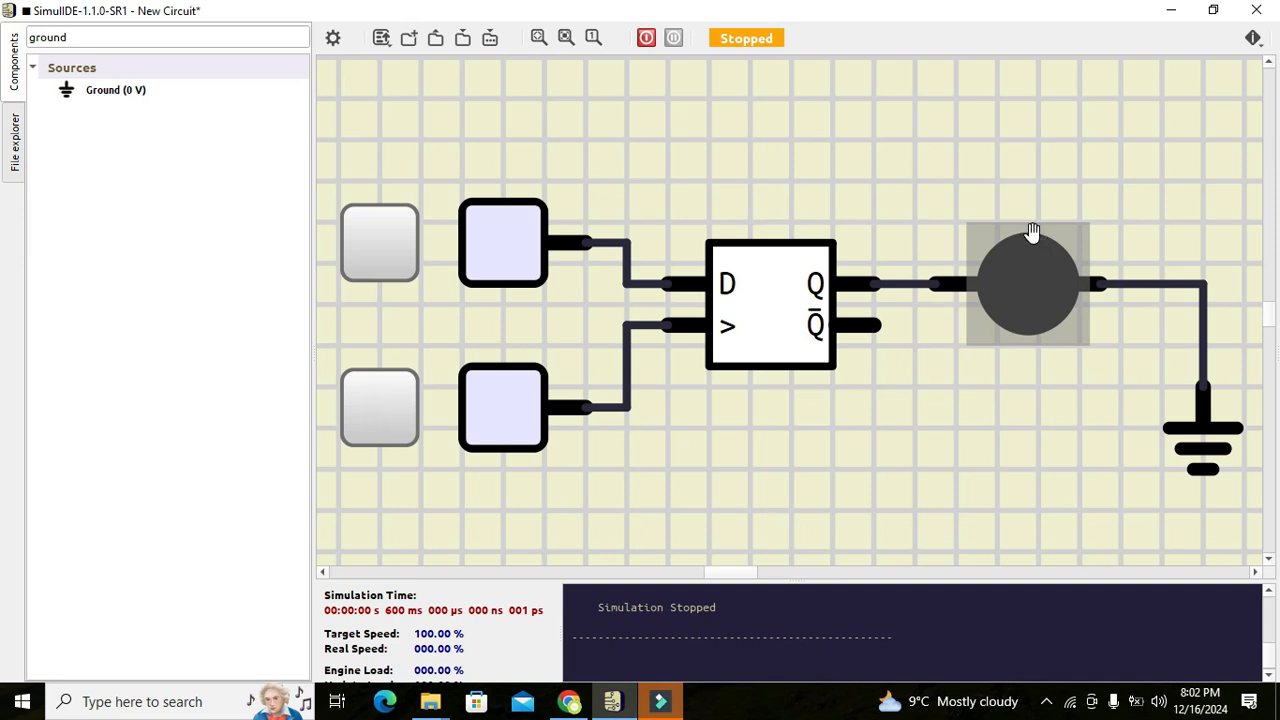
{"action": "left_click", "coordinate": [995, 147]}
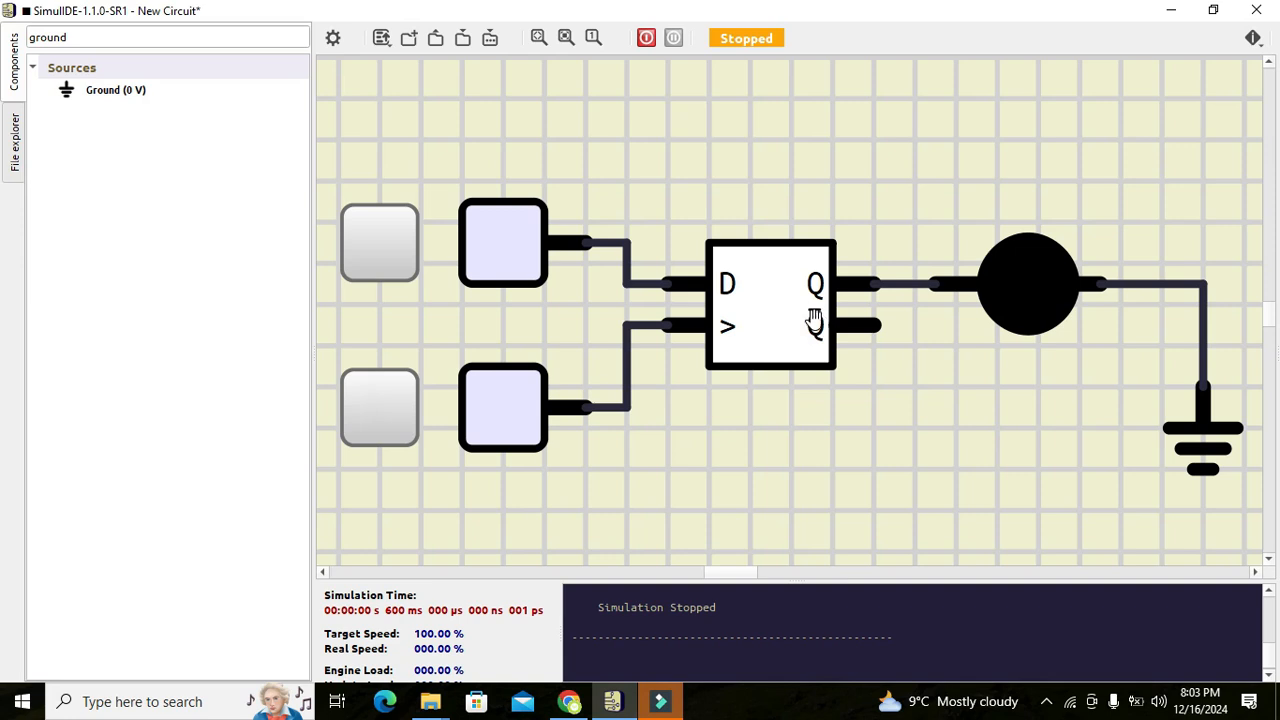
Start the circuit simulation, stopping and restarting it twice so that it is left running.
{"action": "left_click", "coordinate": [646, 40]}
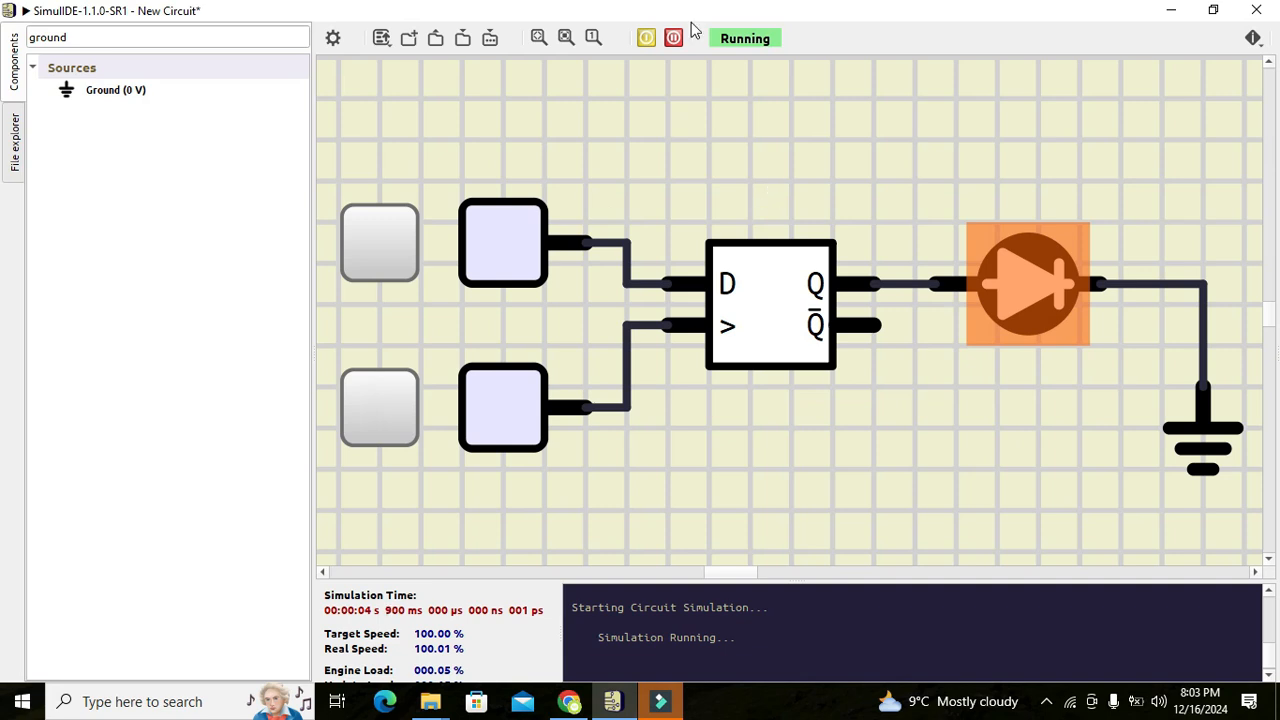
{"action": "left_click", "coordinate": [645, 40]}
{"action": "left_click", "coordinate": [646, 40]}
{"action": "left_click", "coordinate": [646, 40]}
{"action": "left_click", "coordinate": [646, 40]}
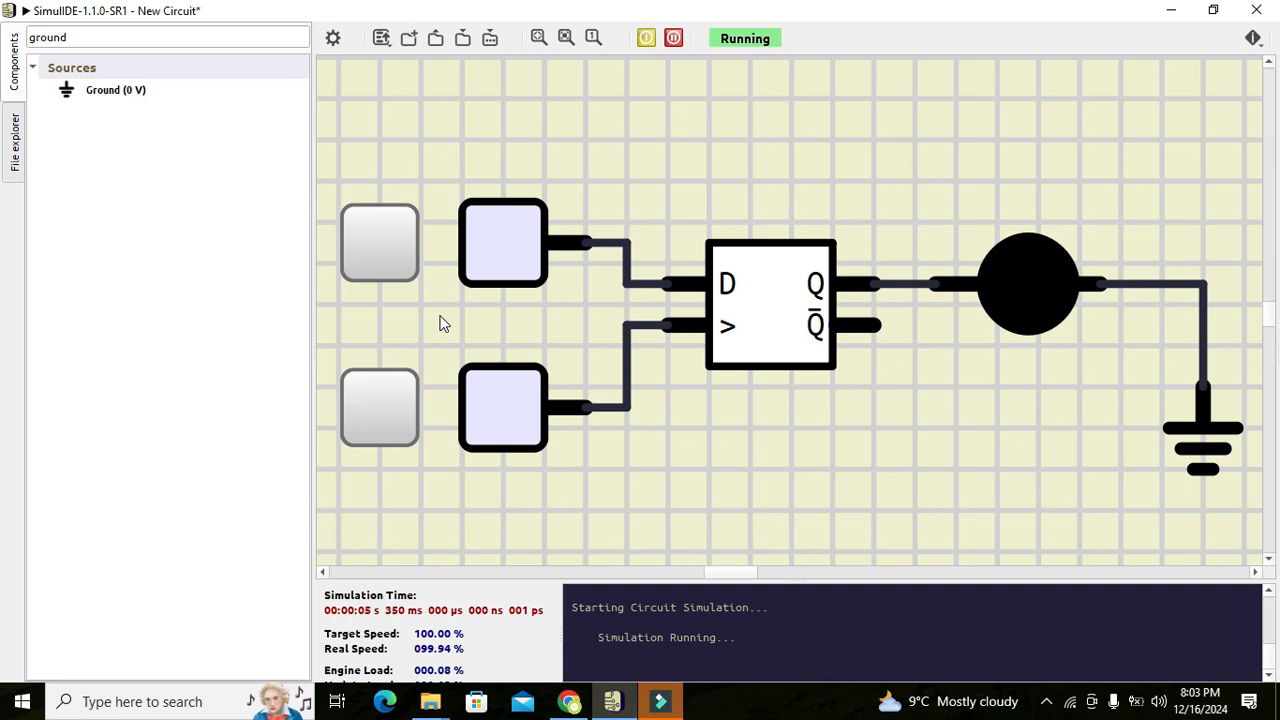
Shift both fixed voltage sources slightly farther away from the flip-flop.
{"action": "left_click_drag", "start_coordinate": [479, 265], "coordinate": [459, 266]}
{"action": "left_click_drag", "start_coordinate": [496, 385], "coordinate": [478, 383]}
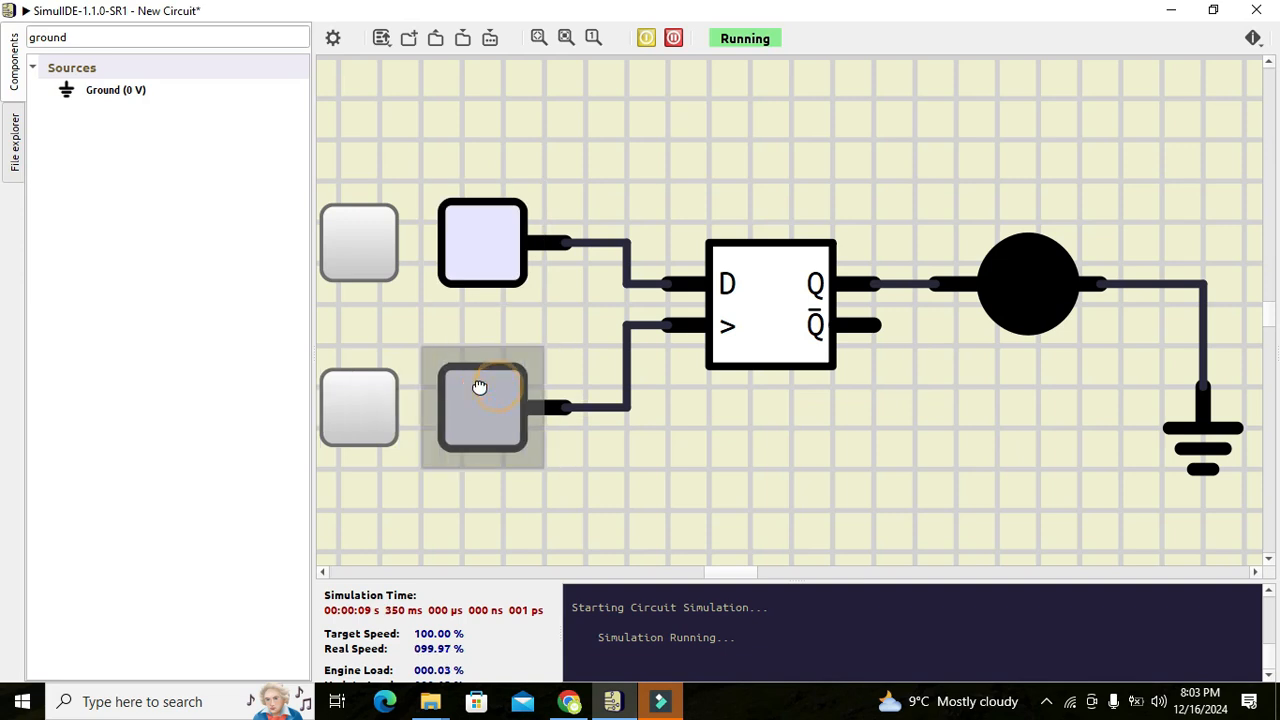
{"action": "left_click", "coordinate": [478, 315]}
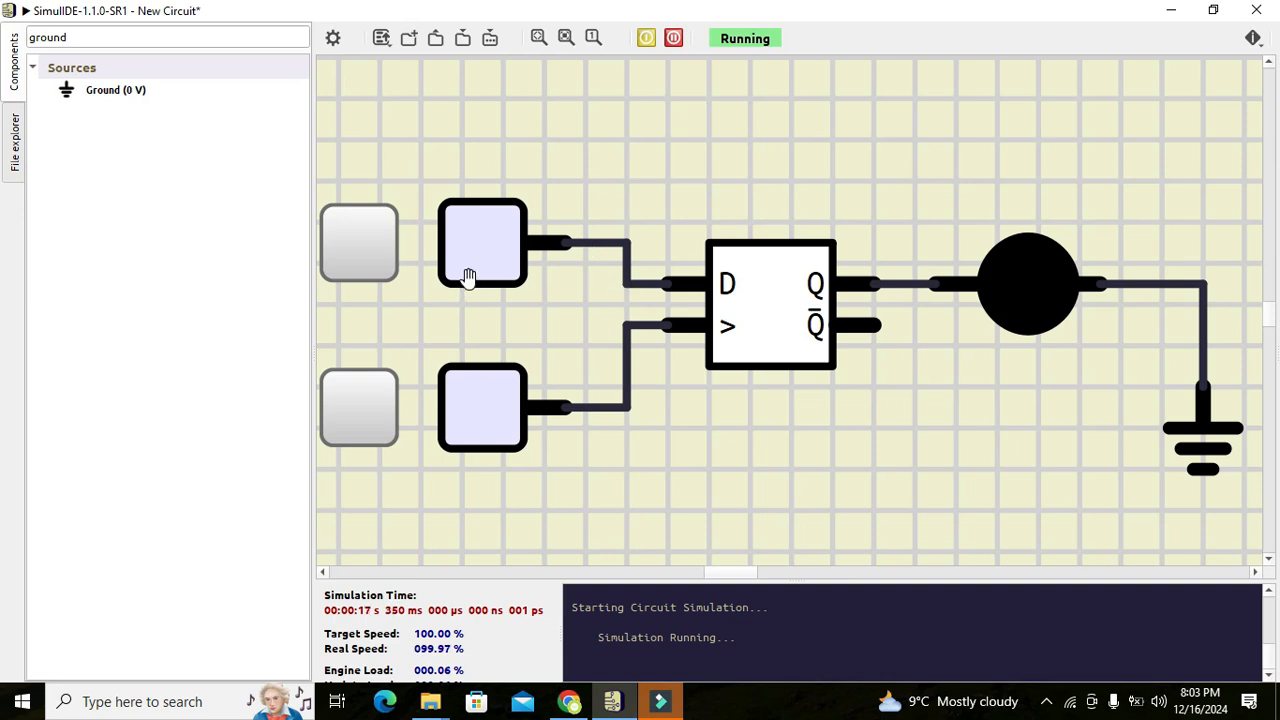
Test the flip-flop by pulsing its clock input with D set high and again with D set low.
{"action": "left_click", "coordinate": [360, 259]}
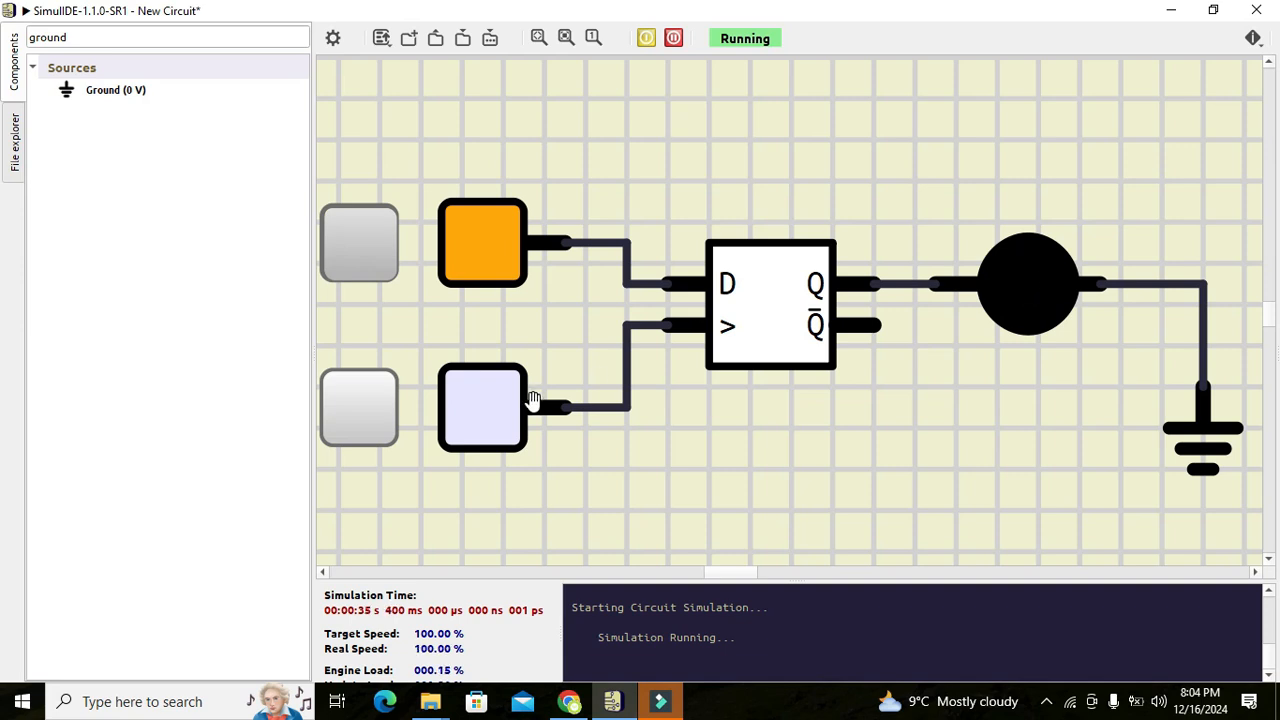
{"action": "left_click", "coordinate": [355, 418]}
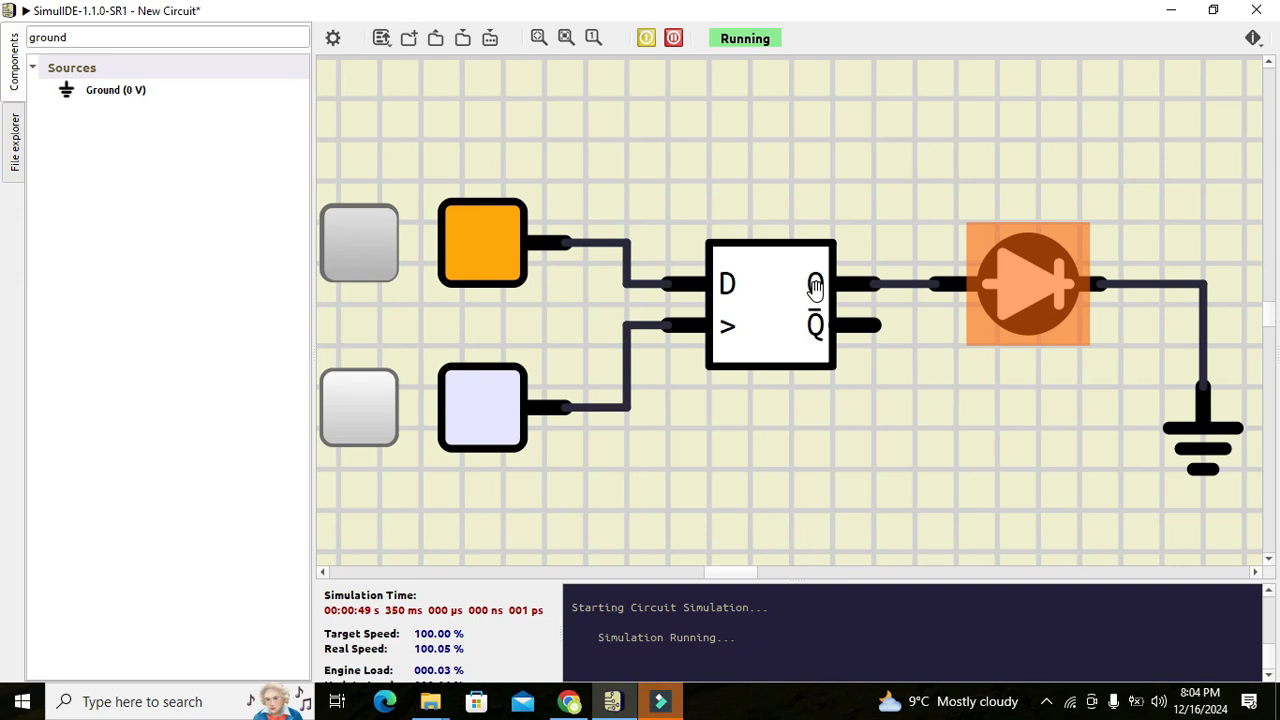
{"action": "left_click", "coordinate": [361, 240]}
{"action": "left_click", "coordinate": [363, 243]}
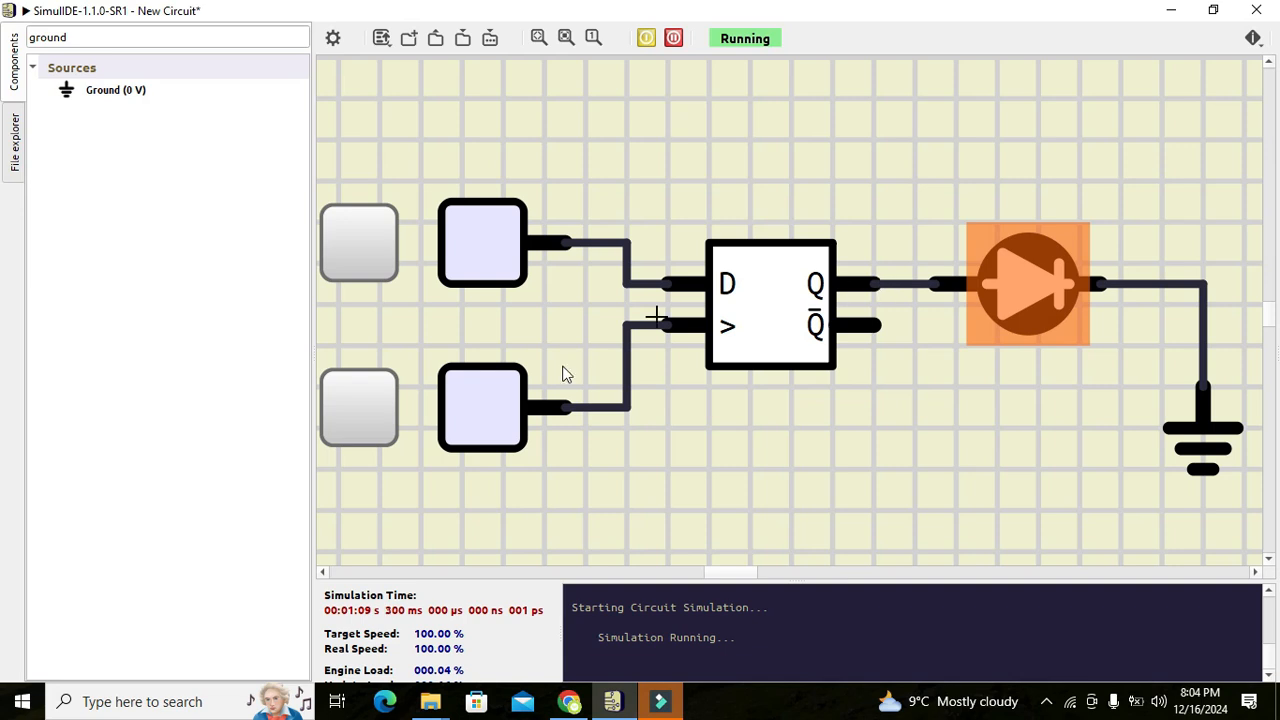
{"action": "left_click", "coordinate": [345, 416]}
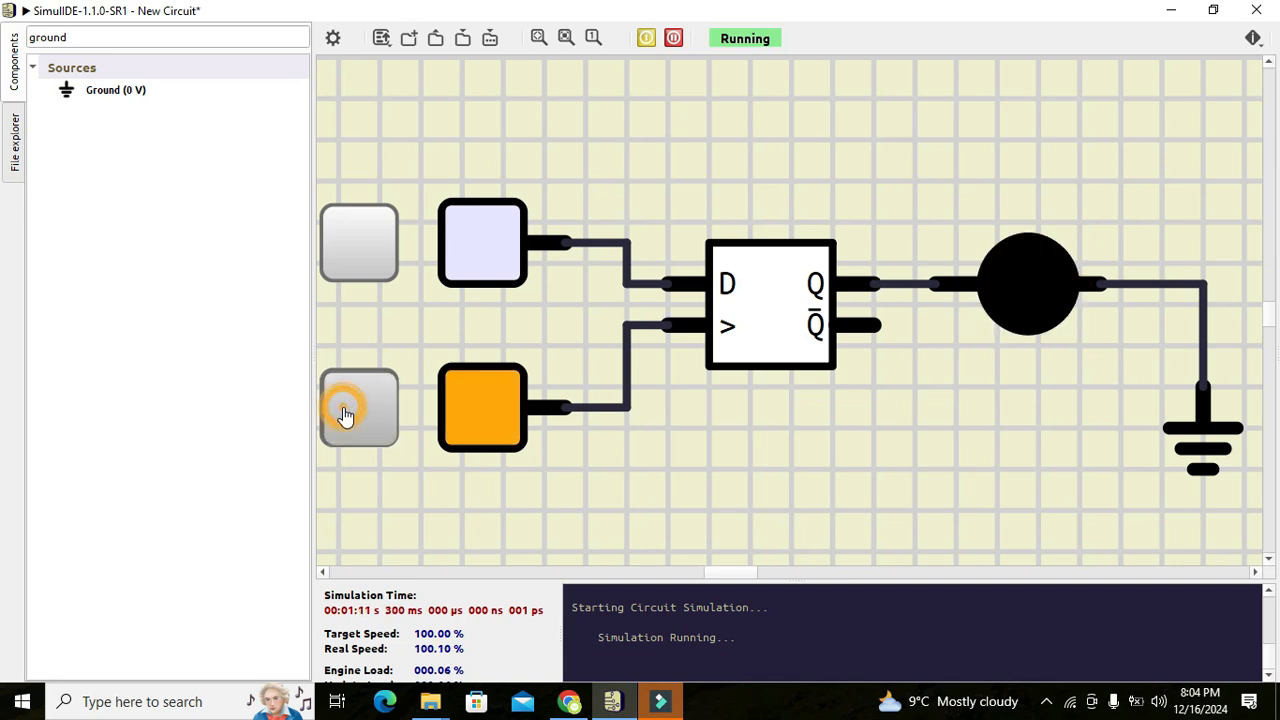
Test the D input without a clock pulse by switching its source high and back to low.
{"action": "left_click", "coordinate": [476, 230]}
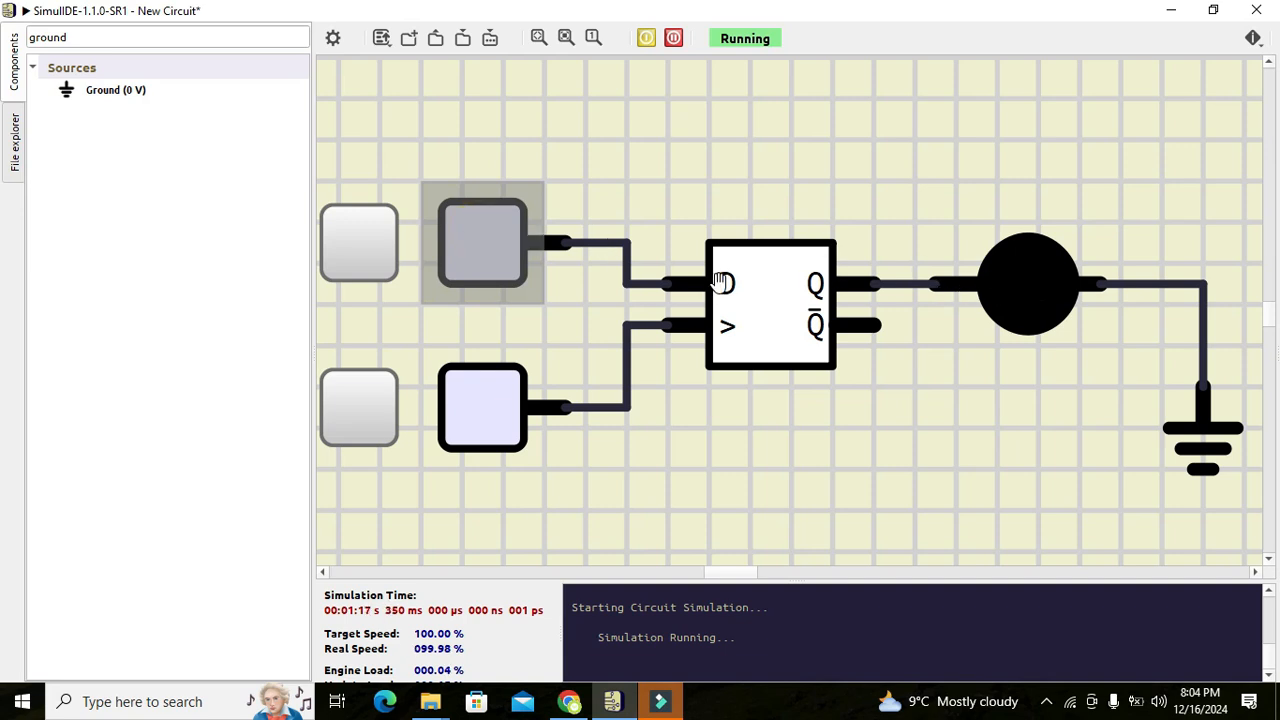
{"action": "left_click", "coordinate": [365, 249]}
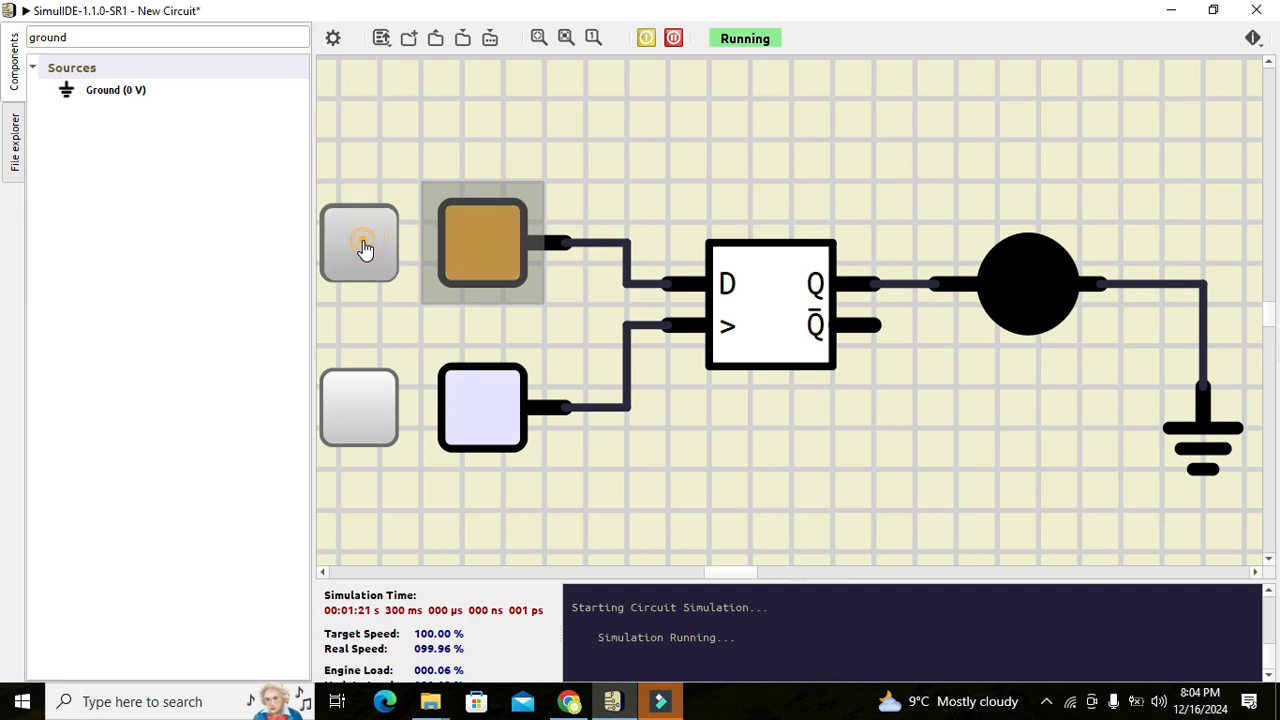
{"action": "left_click", "coordinate": [365, 249]}
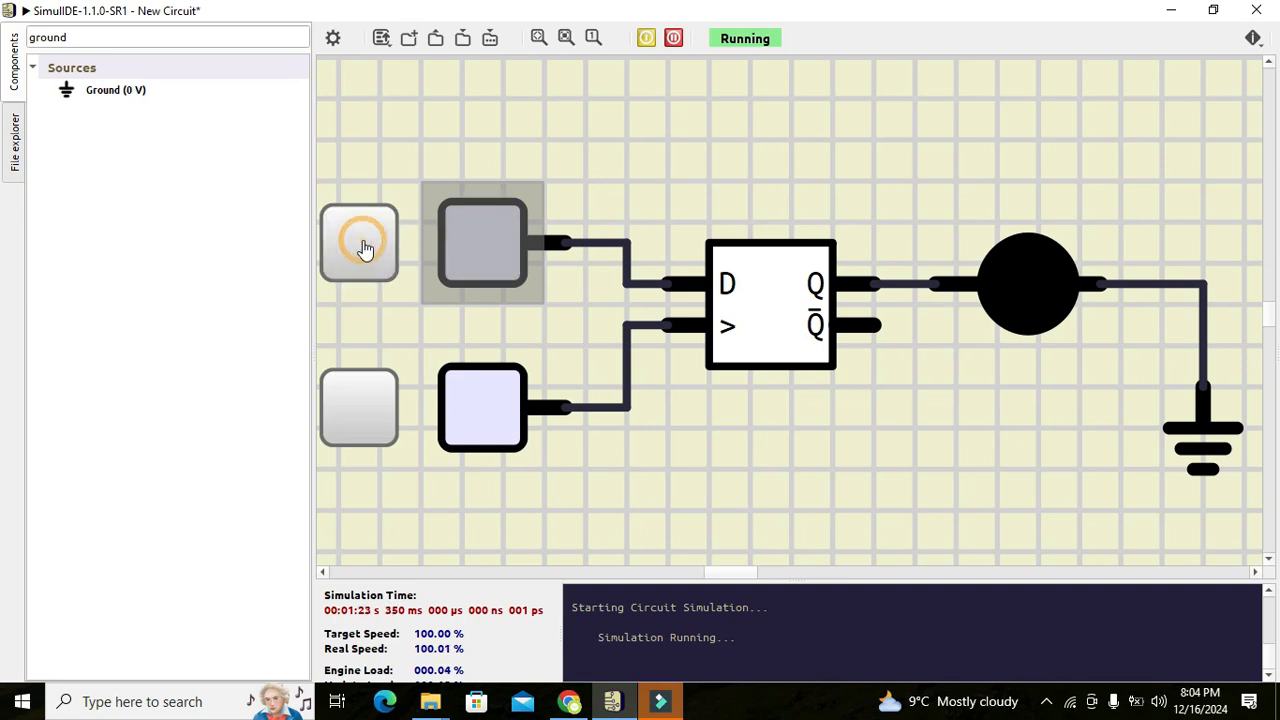
{"action": "left_click", "coordinate": [523, 128]}
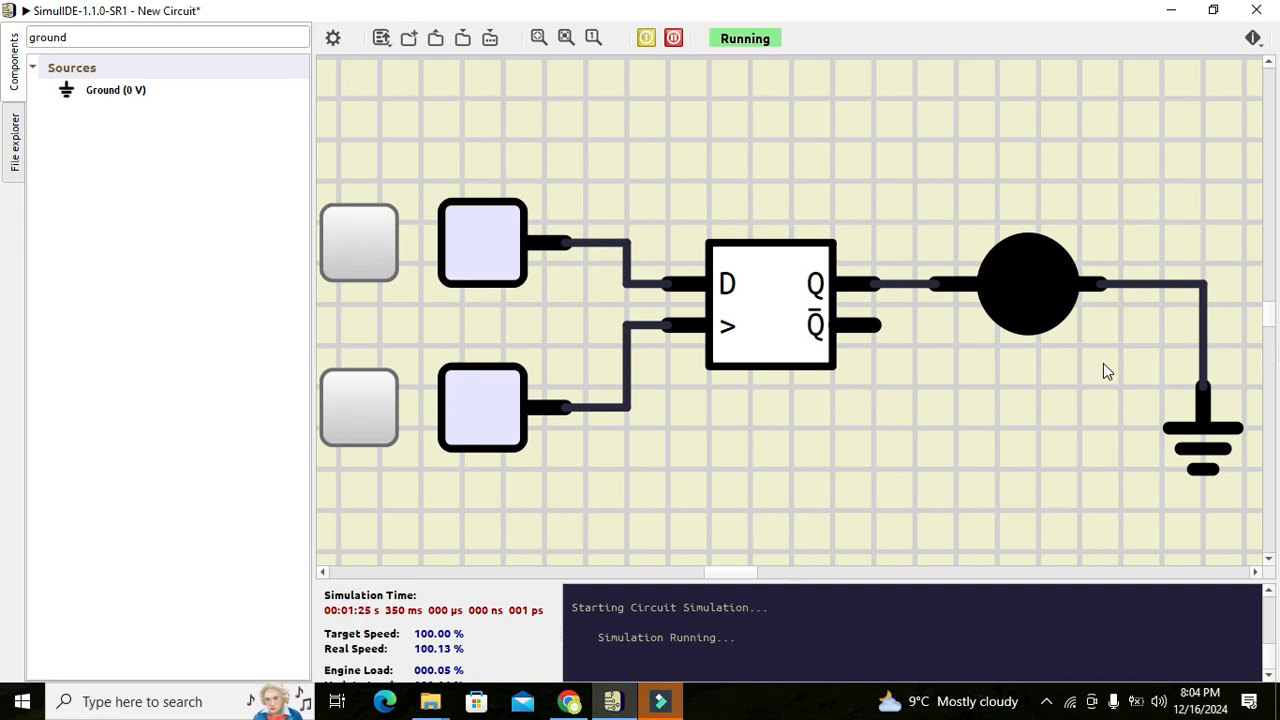